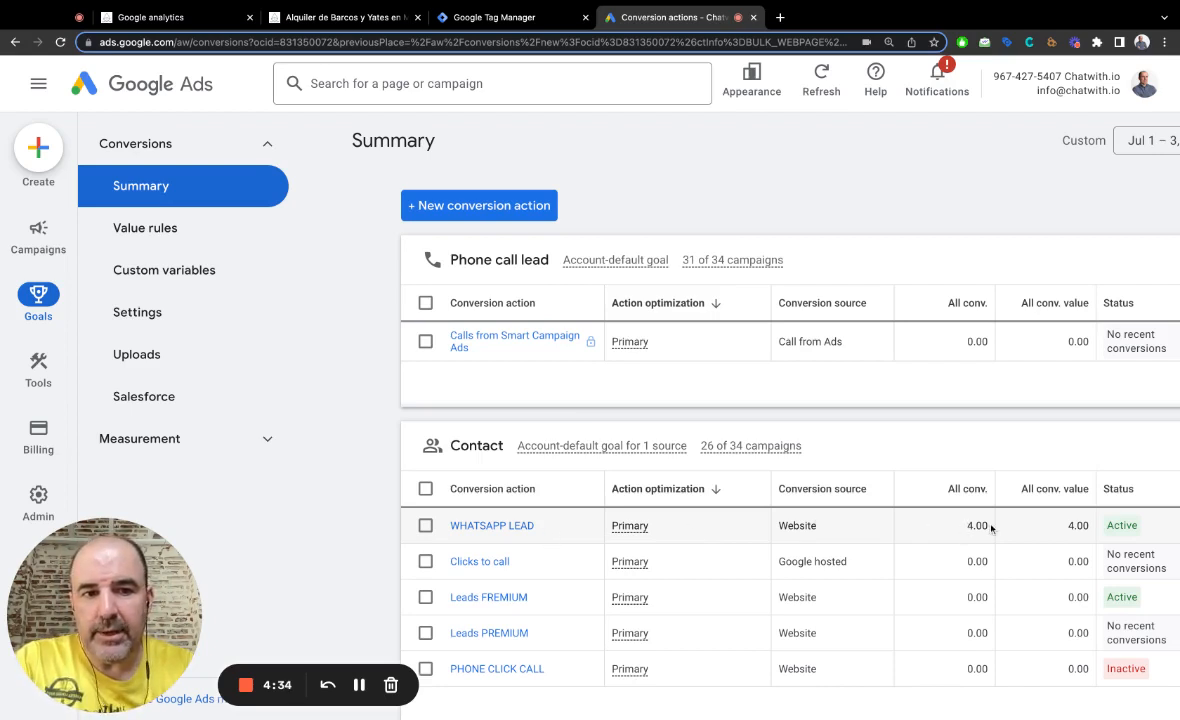
Review the WHATSAPP LEAD conversion action's details, including its conversion value and tag setup, and open its settings for editing.
left_click_drag(990, 527, 967, 526)
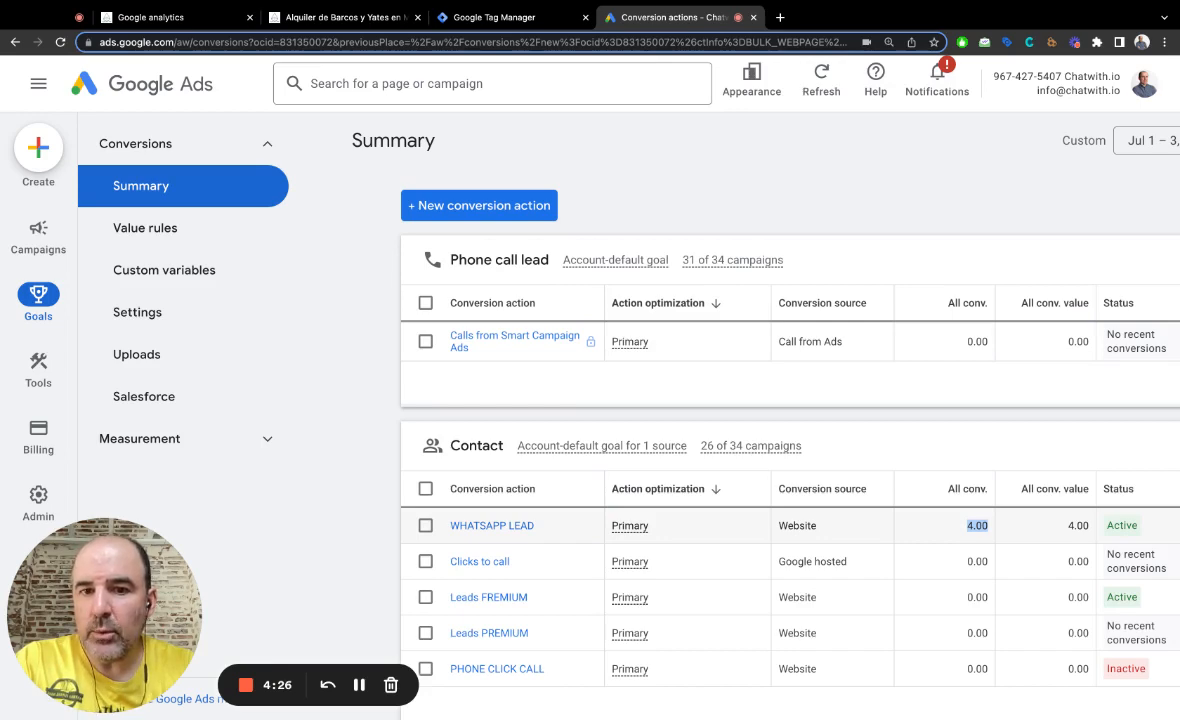
left_click(491, 526)
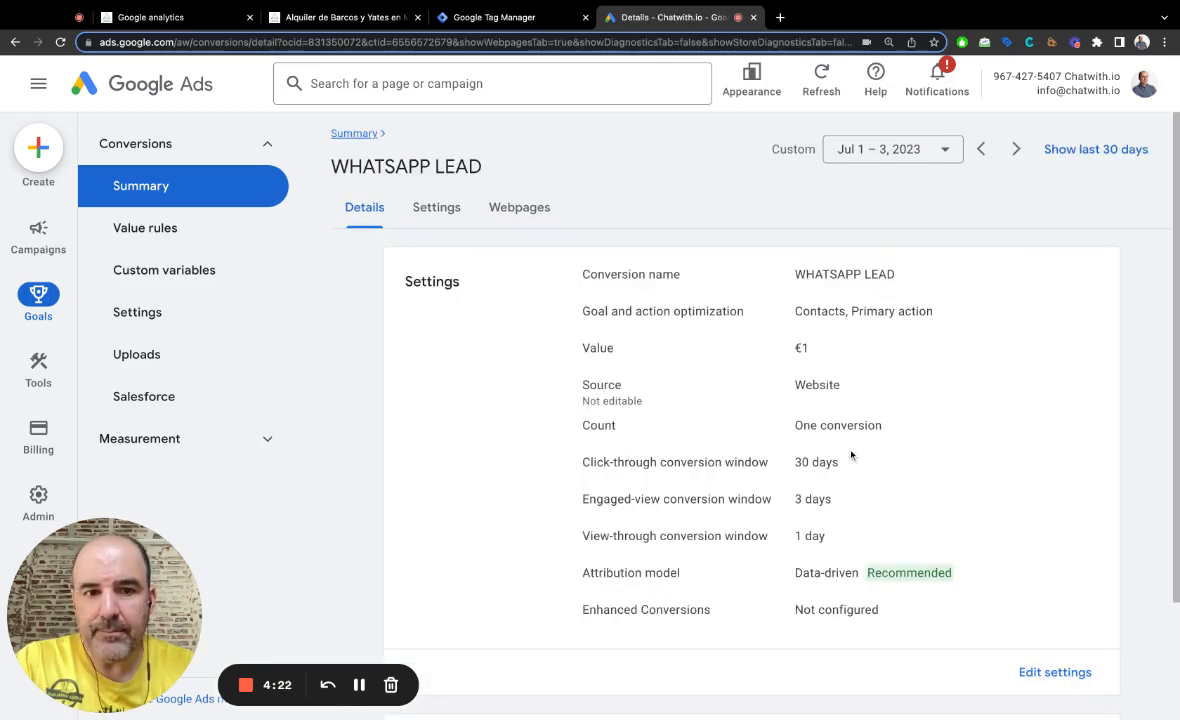
left_click_drag(791, 346, 830, 351)
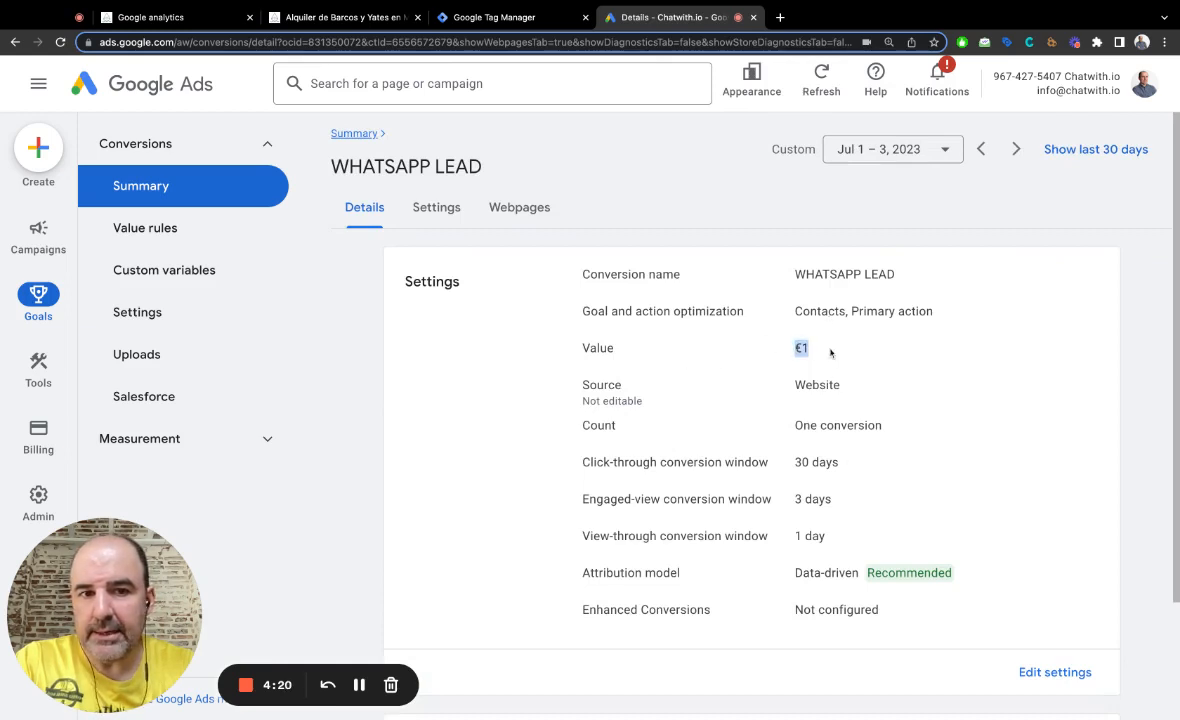
scroll(854, 565, "down", 3)
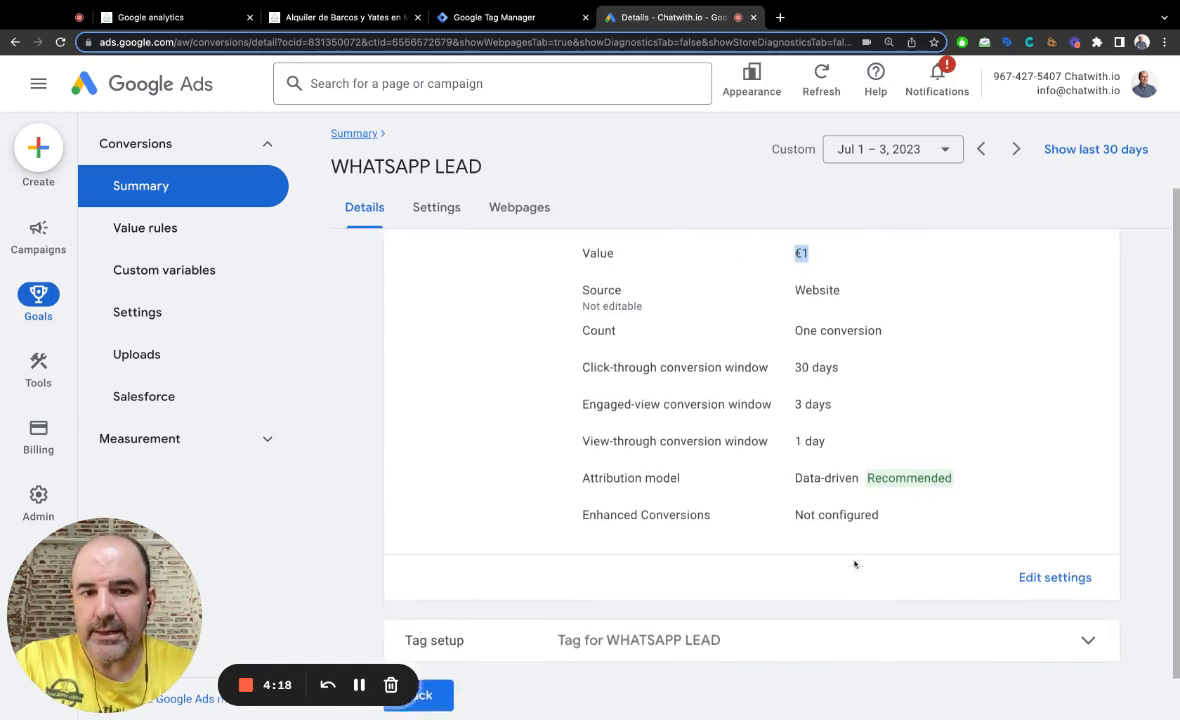
left_click(855, 592)
scroll(858, 593, "down", 4)
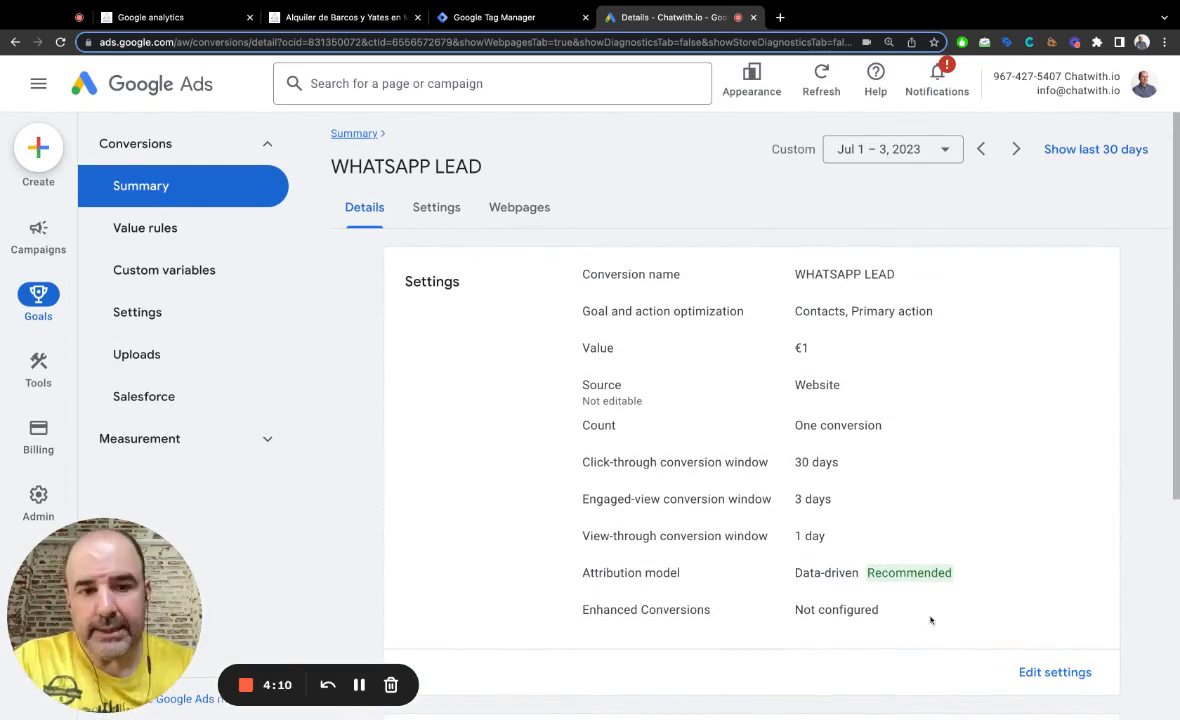
left_click(1036, 670)
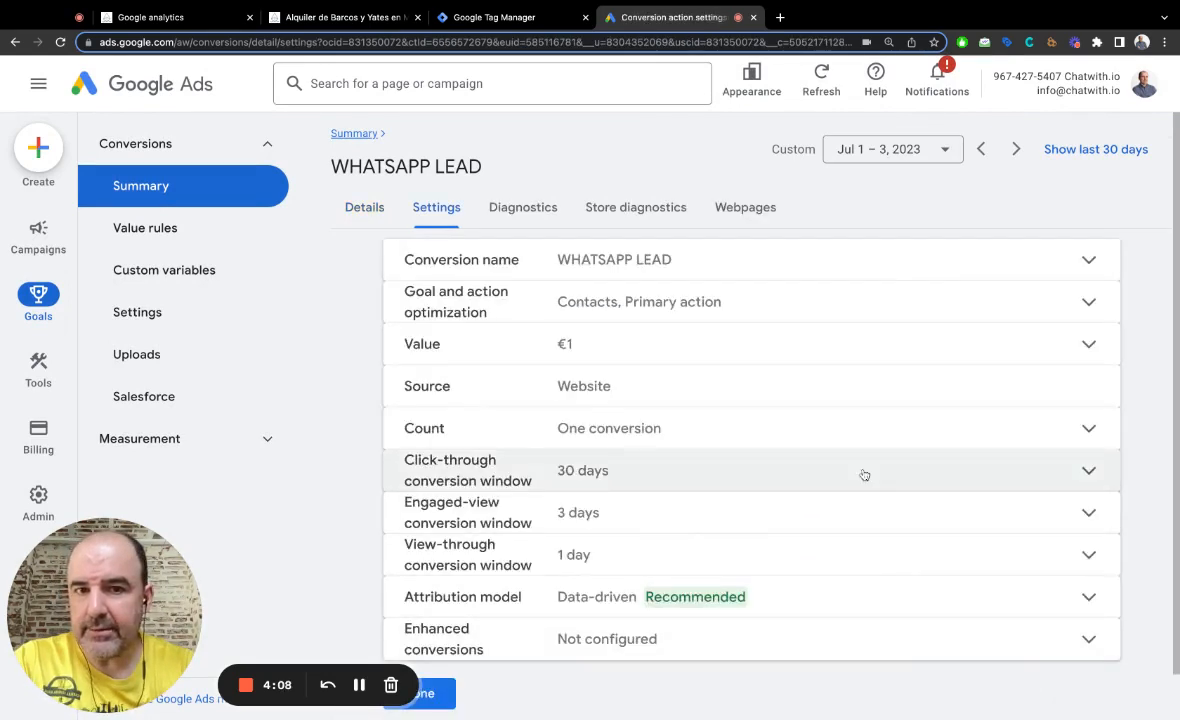
Switch to Google Tag Manager and open the configuration of WHATSAPP LEAD TRIGGER, the firing trigger of the WHATSAPP LEADS tag.
left_click(494, 22)
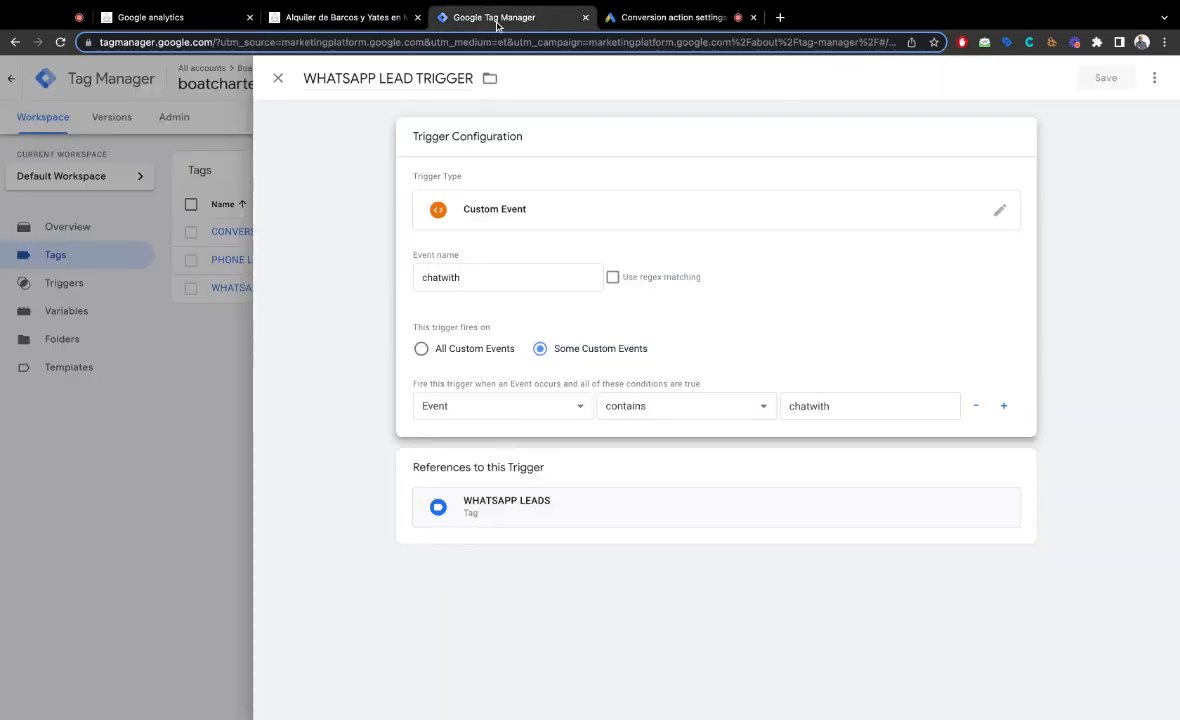
left_click(263, 75)
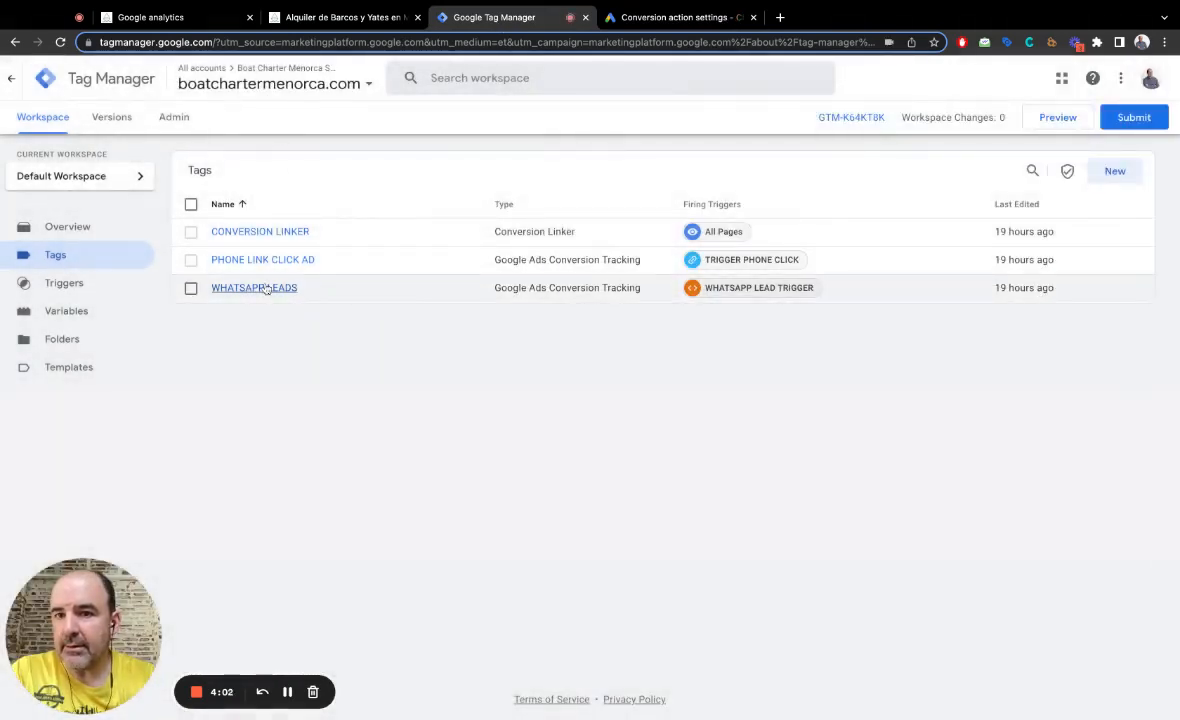
left_click(693, 287)
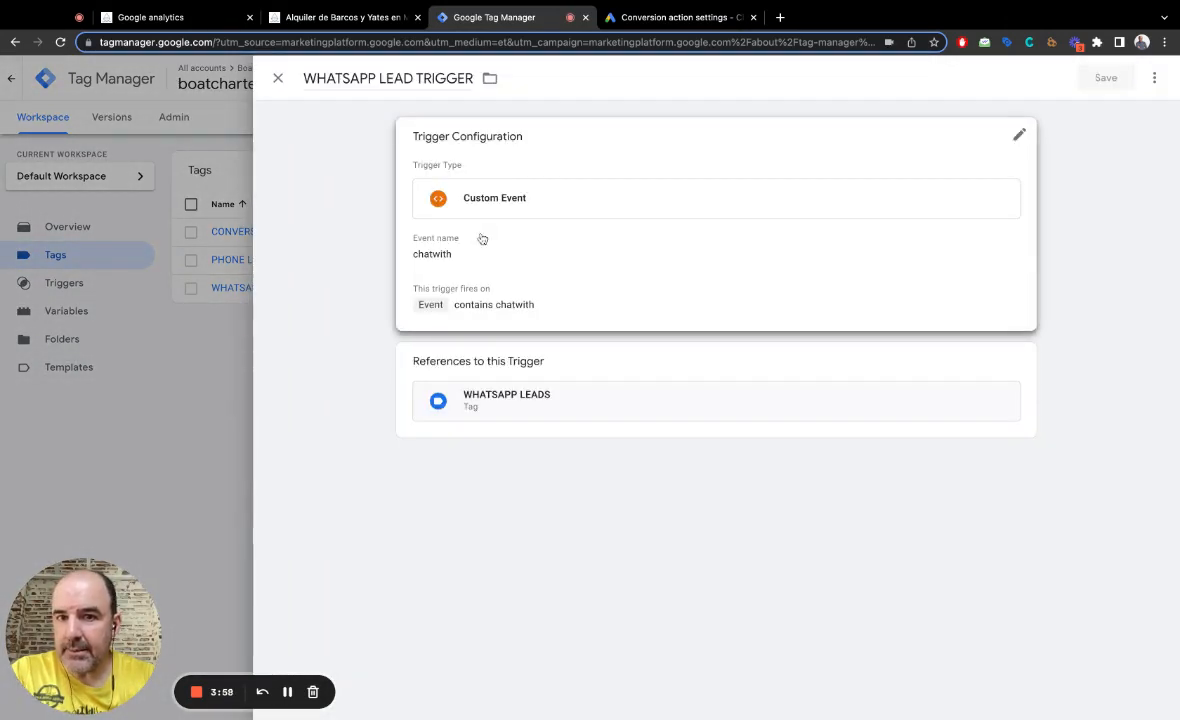
left_click(501, 208)
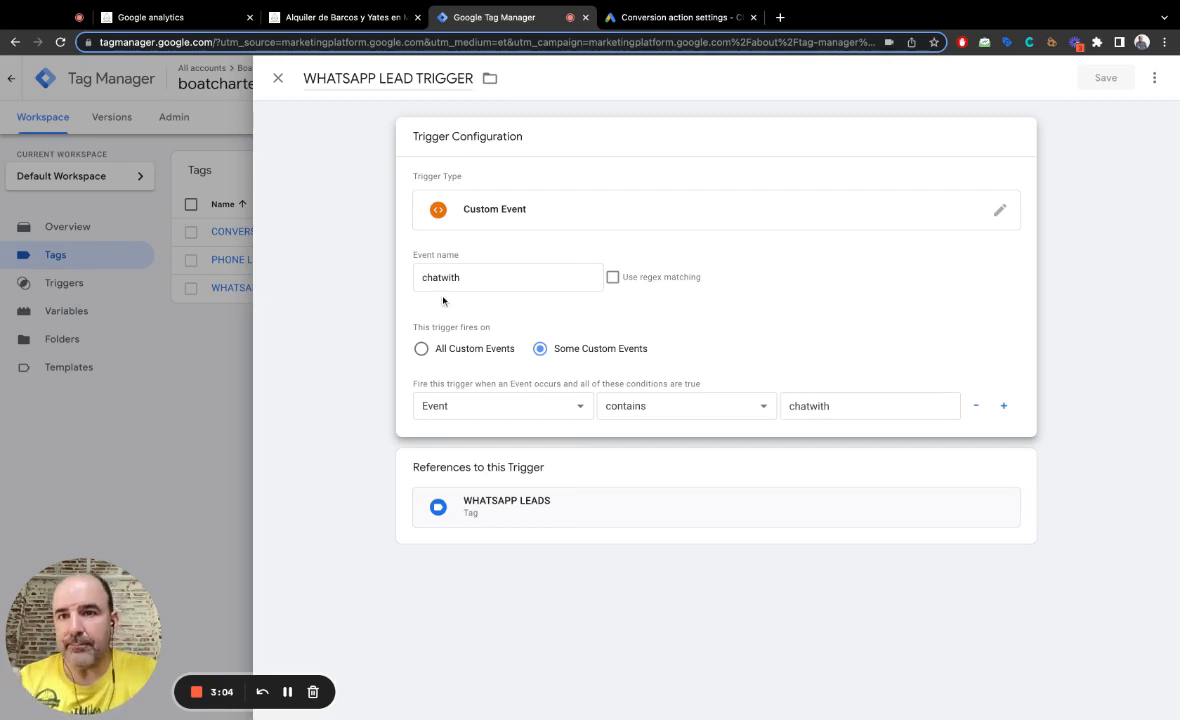
Check the WhatsApp landing page, and switch to the Chatwith dashboard to inspect the Google Analytics integration with its Tag Manager ID.
left_click(282, 27)
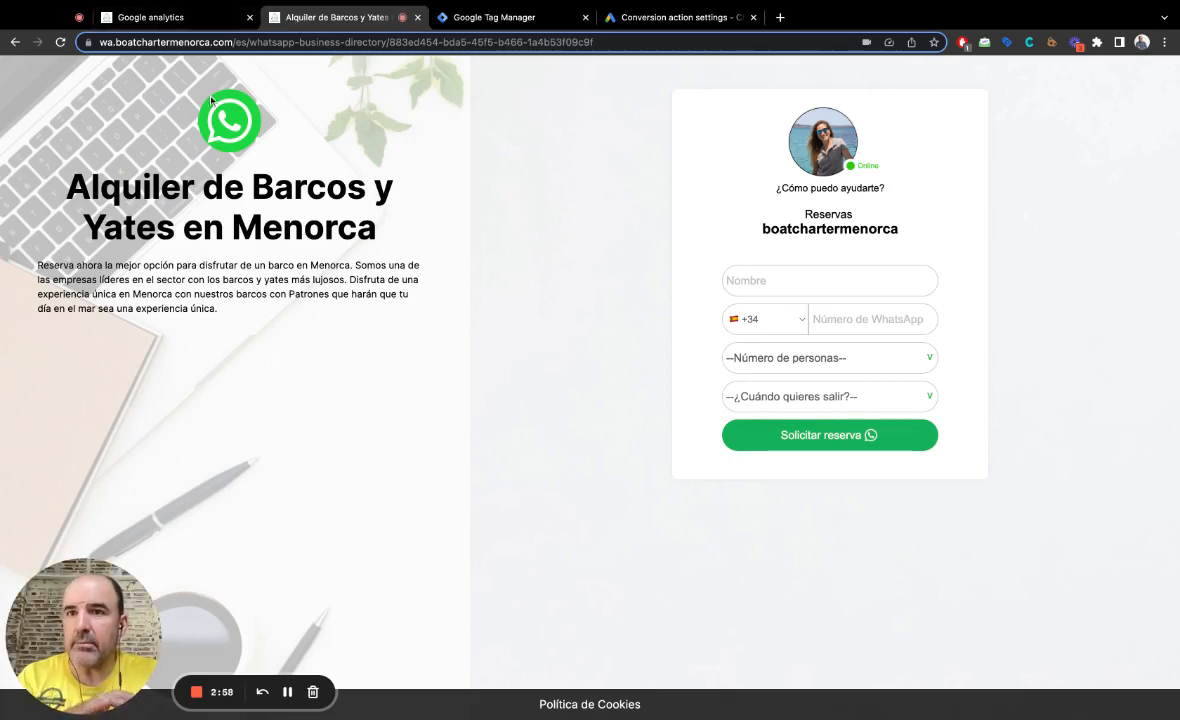
left_click(171, 28)
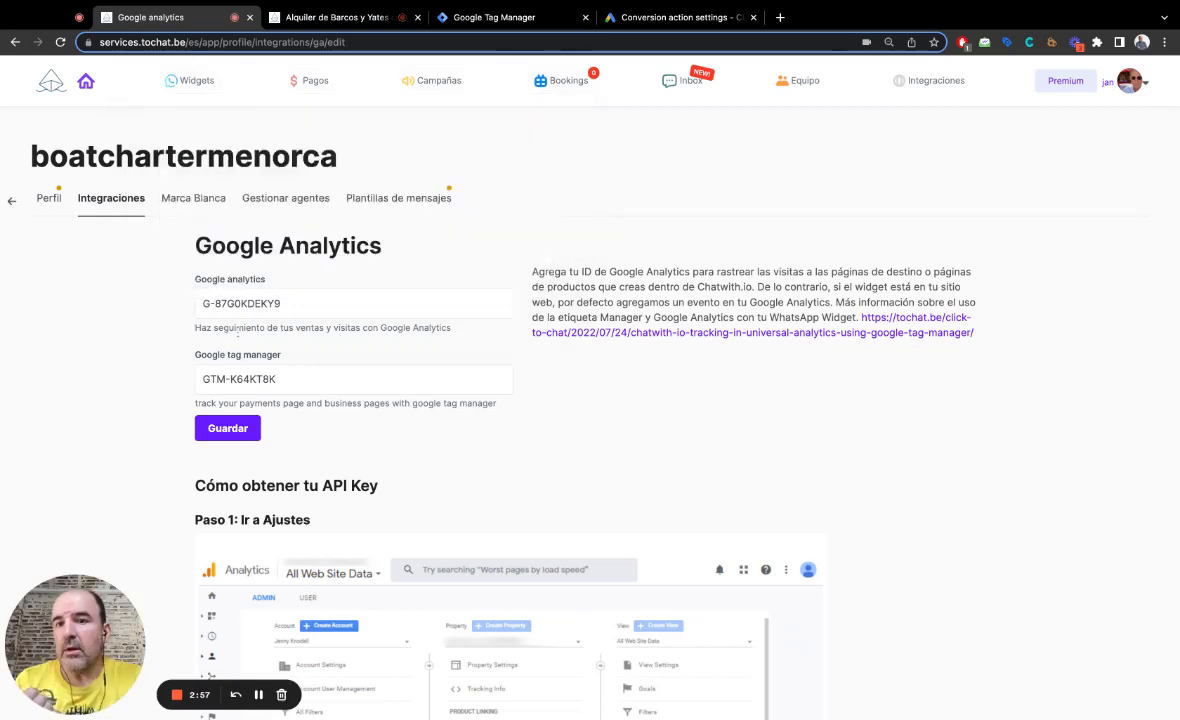
mouse_move(924, 80)
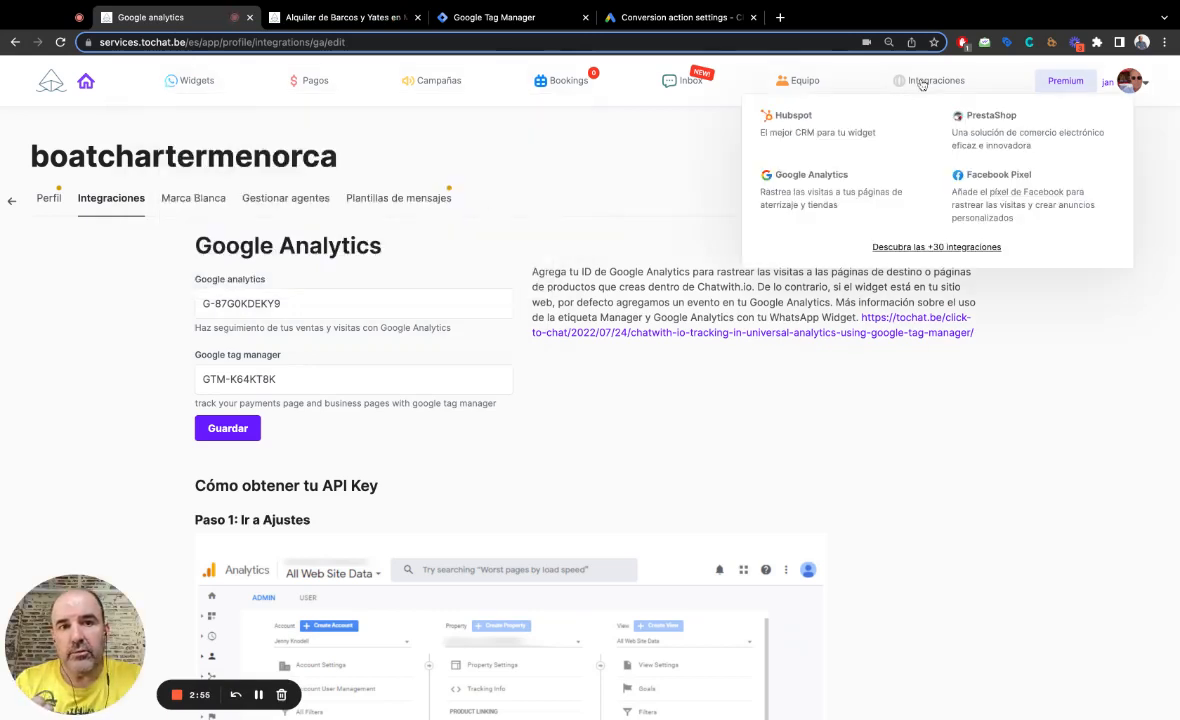
left_click(820, 196)
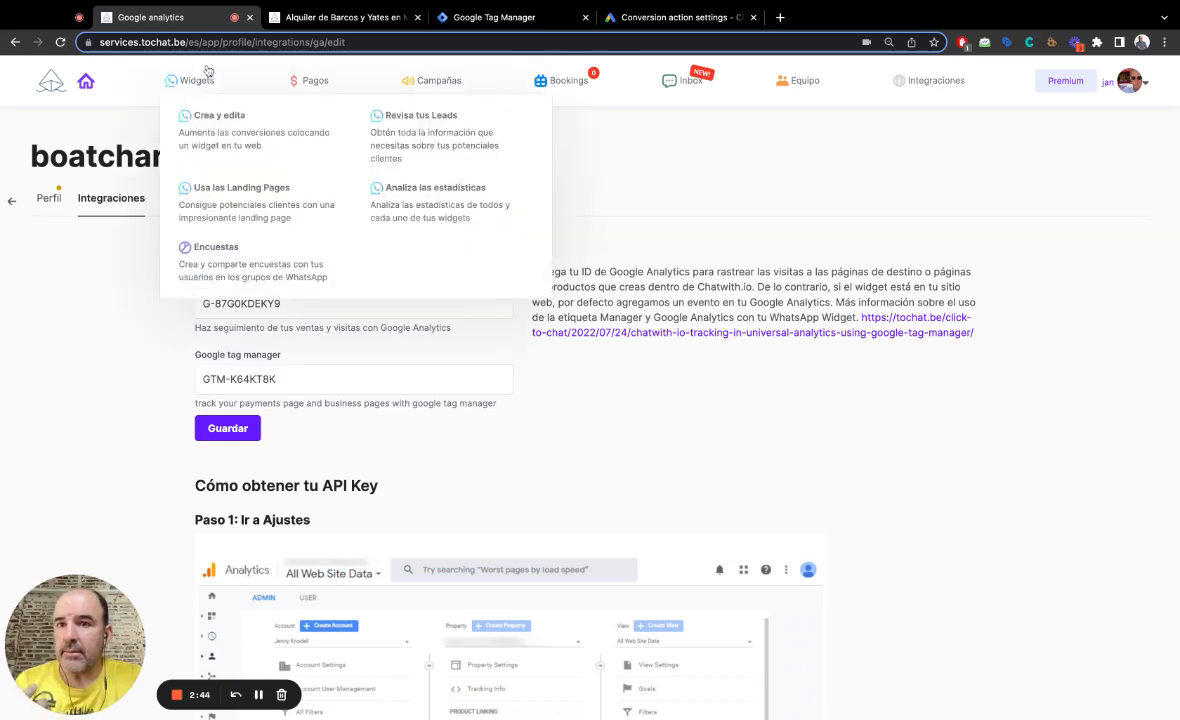
Compare the WhatsApp landing page's booking form with the Tag Manager trigger and the WHATSAPP LEAD conversion settings in Google Ads.
left_click(311, 20)
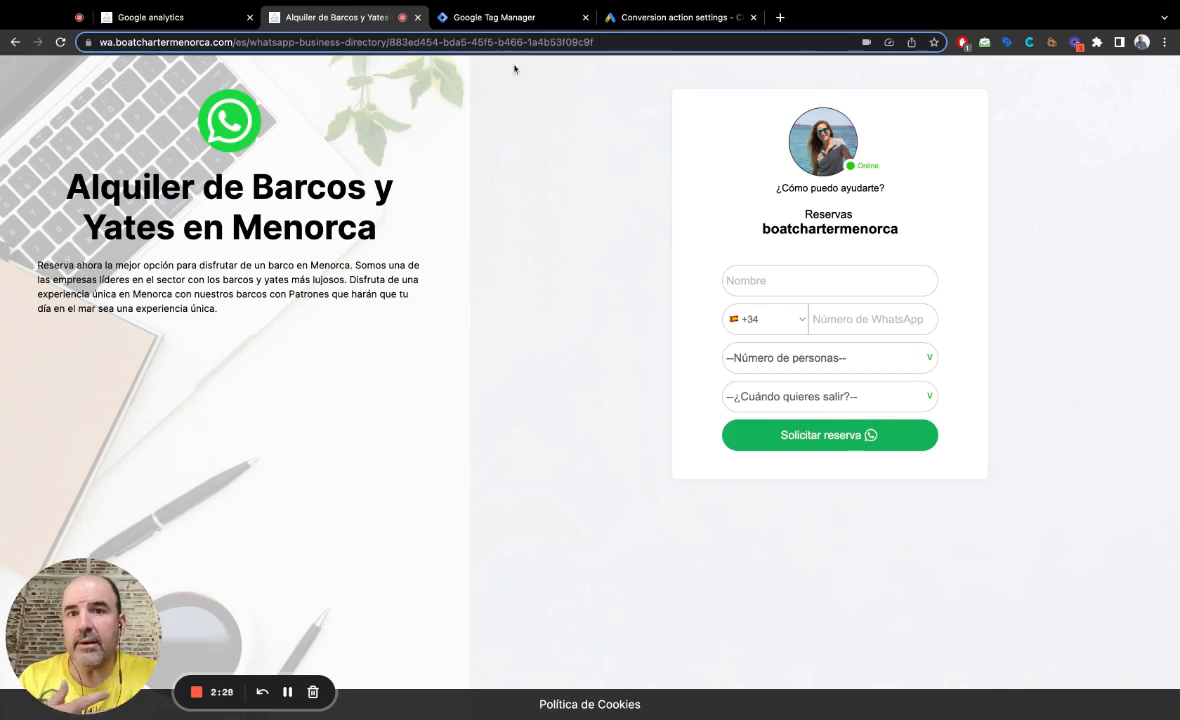
left_click(508, 20)
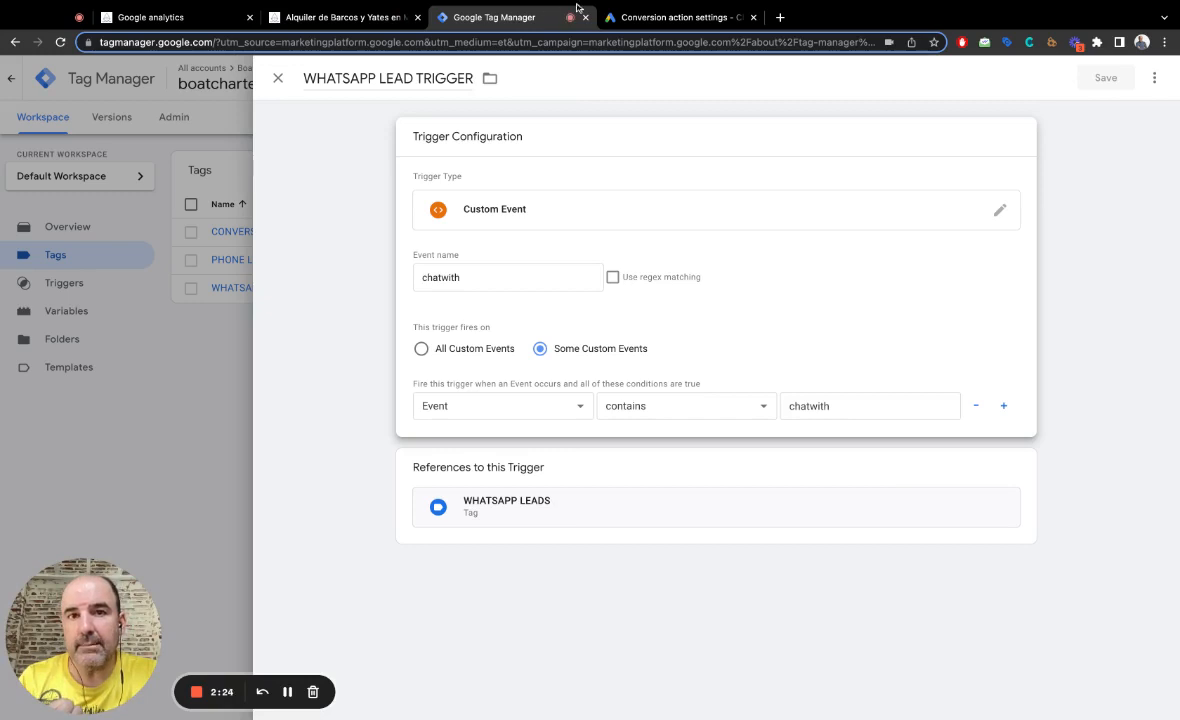
left_click(672, 20)
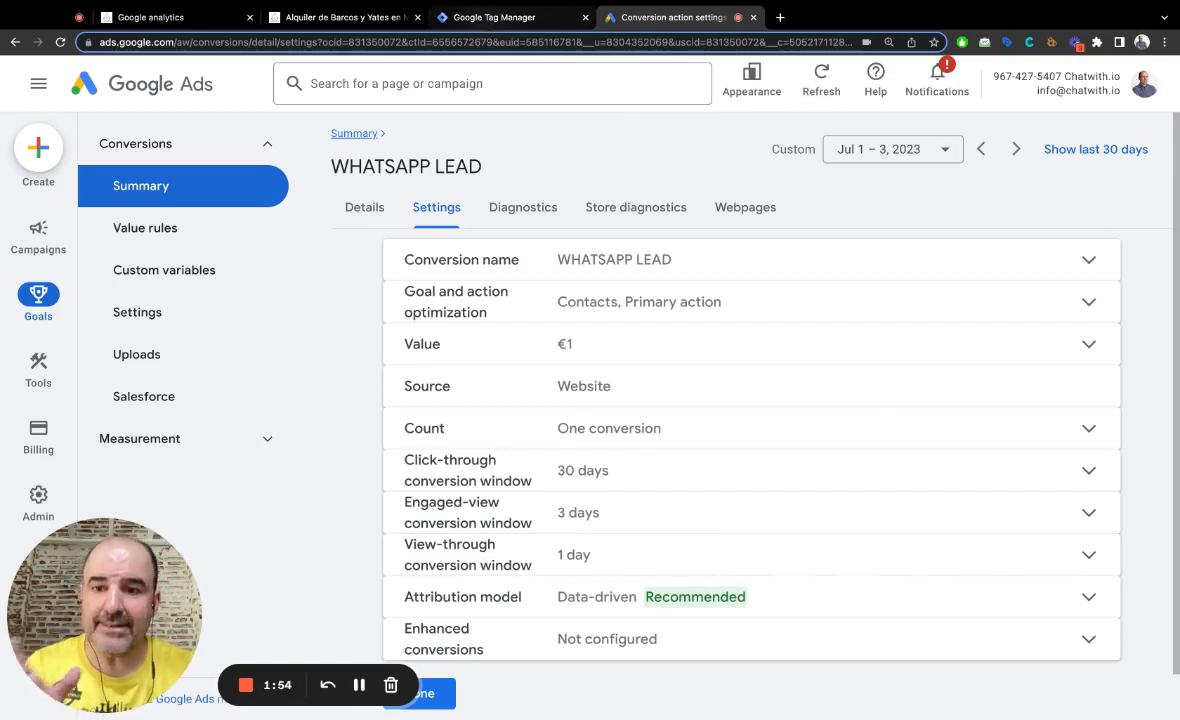
Return to the Chatwith dashboard and open the leads table of the "Alquiler de Barcos y Yates en Menorca" widget.
left_click(494, 17)
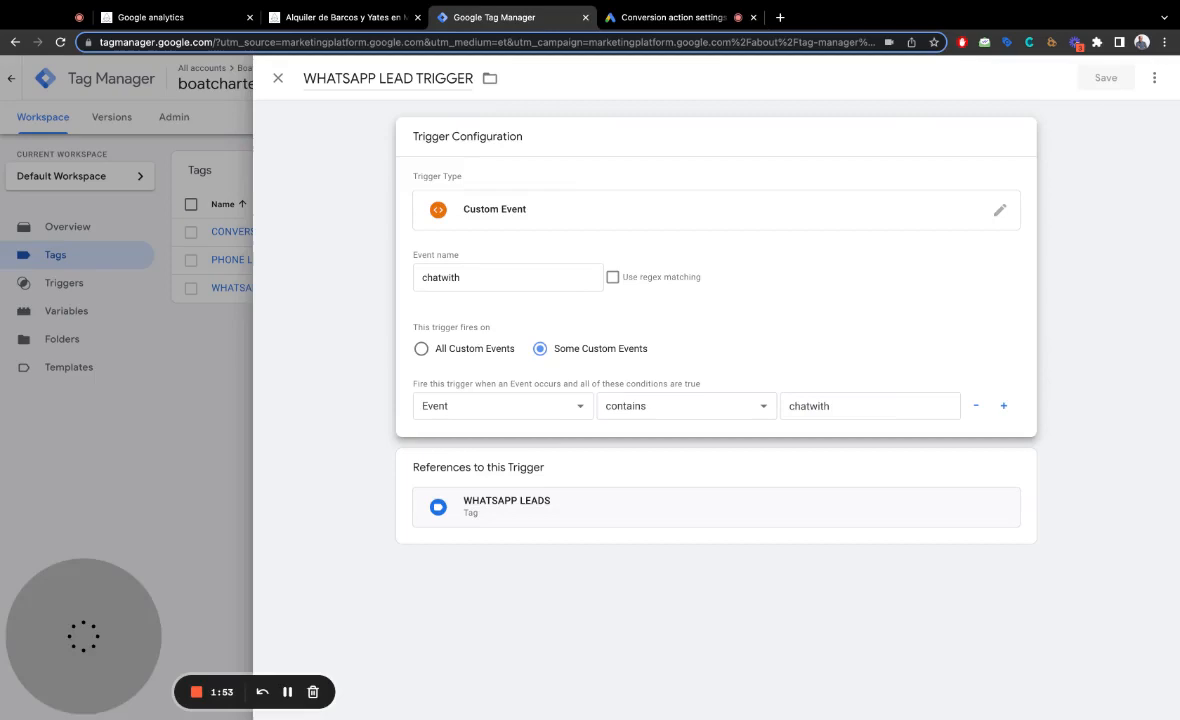
left_click(350, 20)
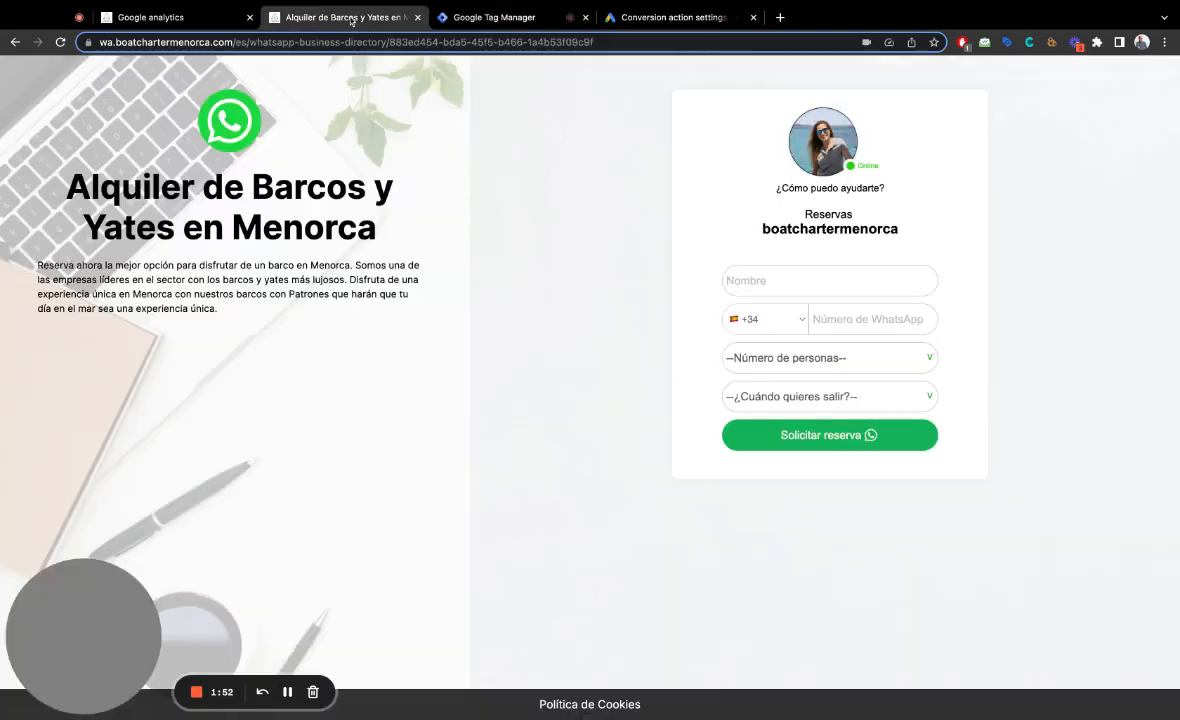
left_click(160, 17)
mouse_move(195, 80)
left_click(237, 138)
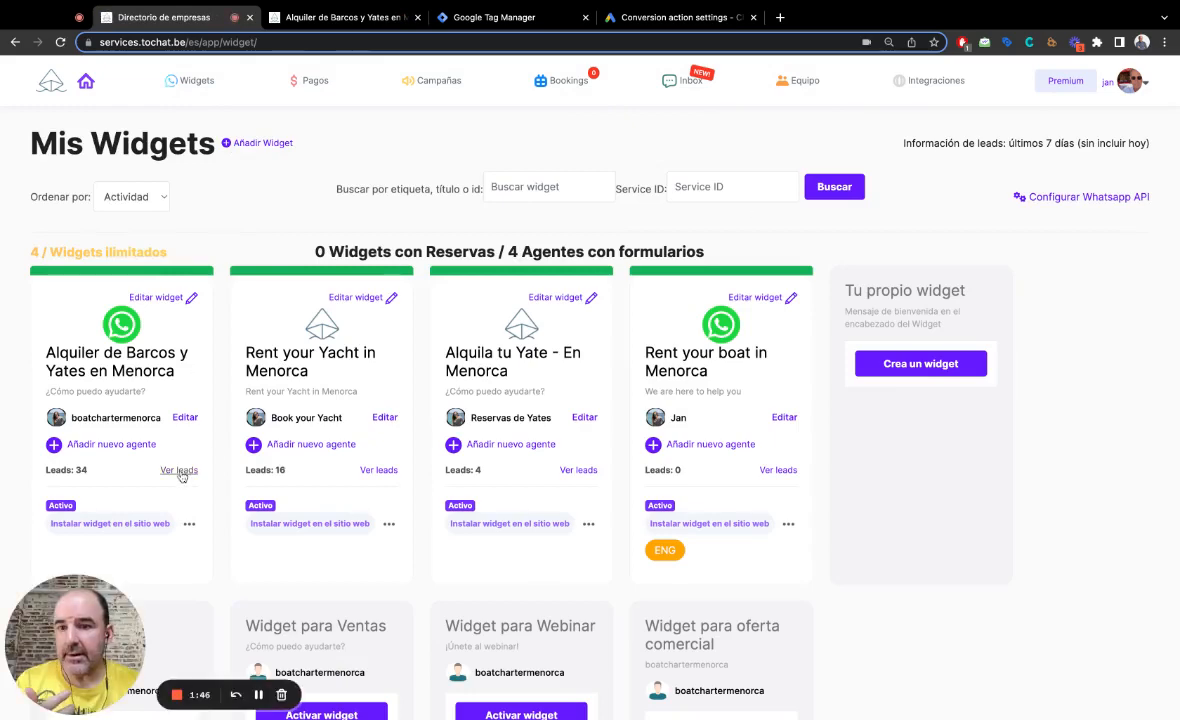
left_click(181, 471)
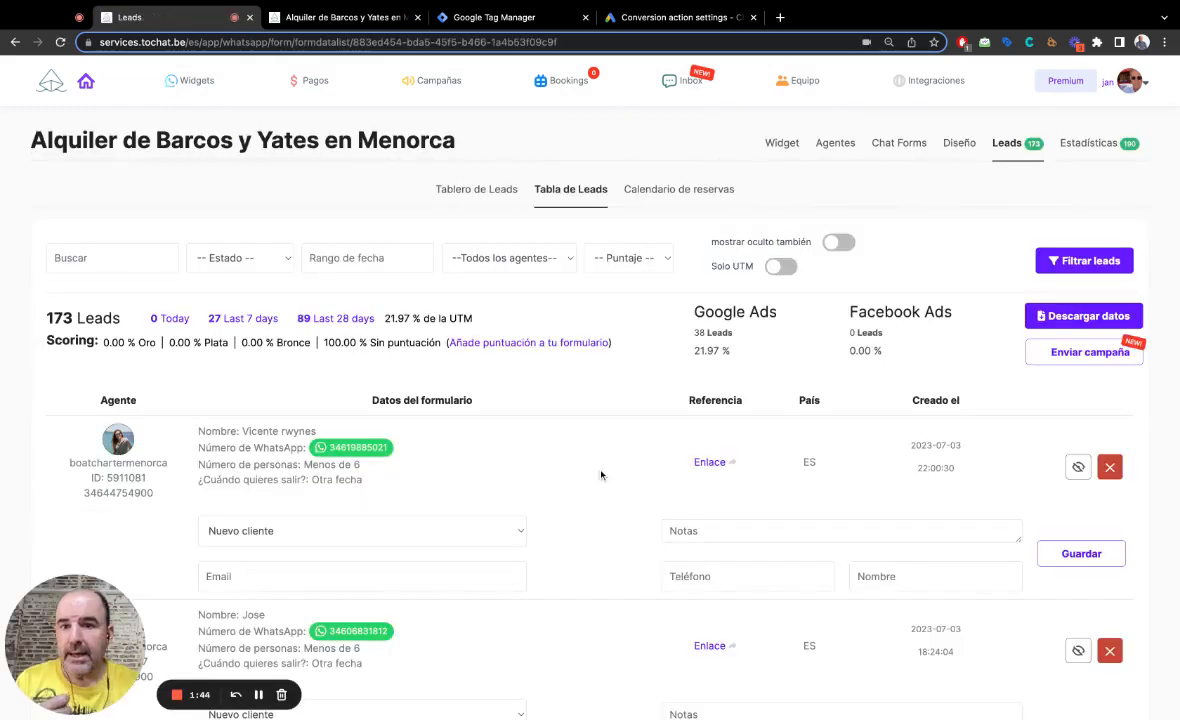
Expand the full Google UTM gclid of a lead from Google, and examine the Google Ads lead statistics above the table.
scroll(601, 475, "down", 3)
scroll(601, 475, "down", 3)
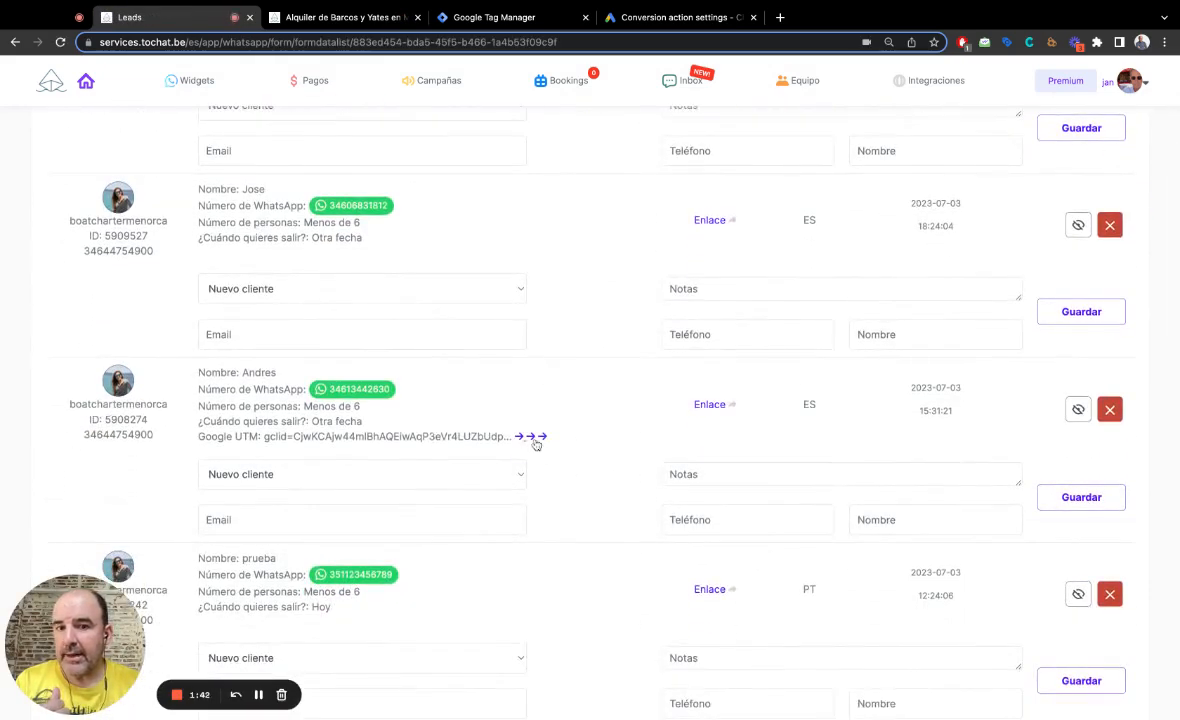
left_click(535, 439)
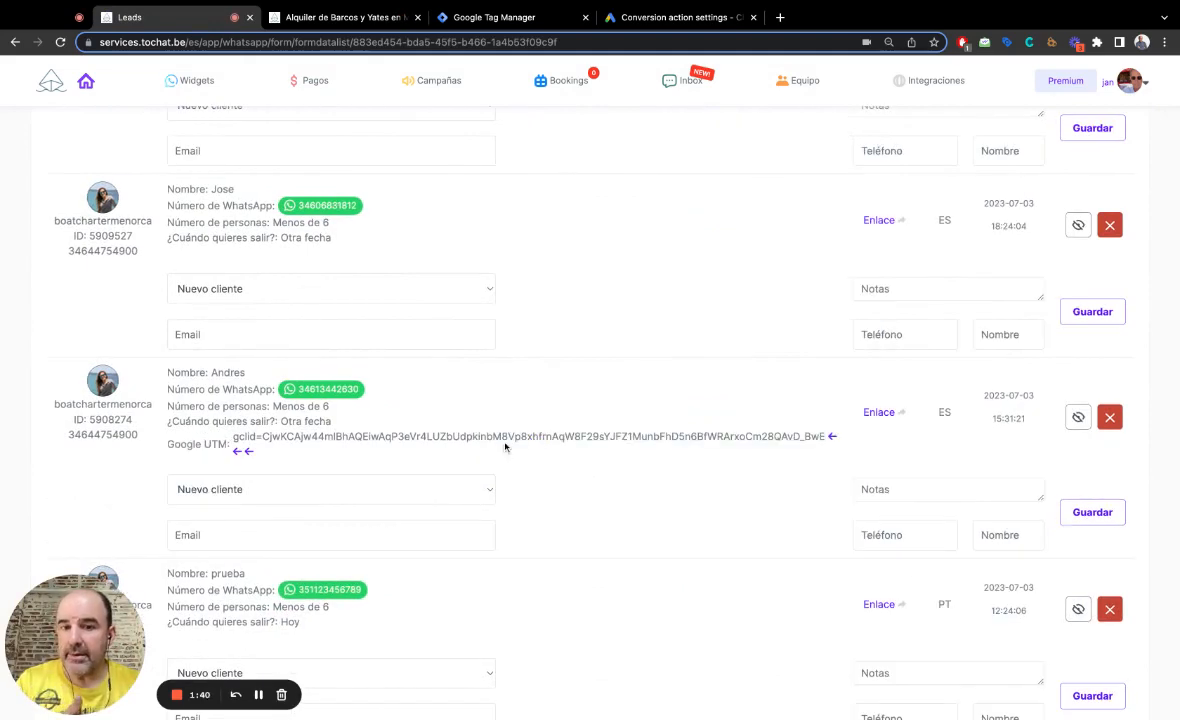
triple_click(504, 437)
scroll(504, 435, "down", 1)
scroll(504, 437, "up", 7)
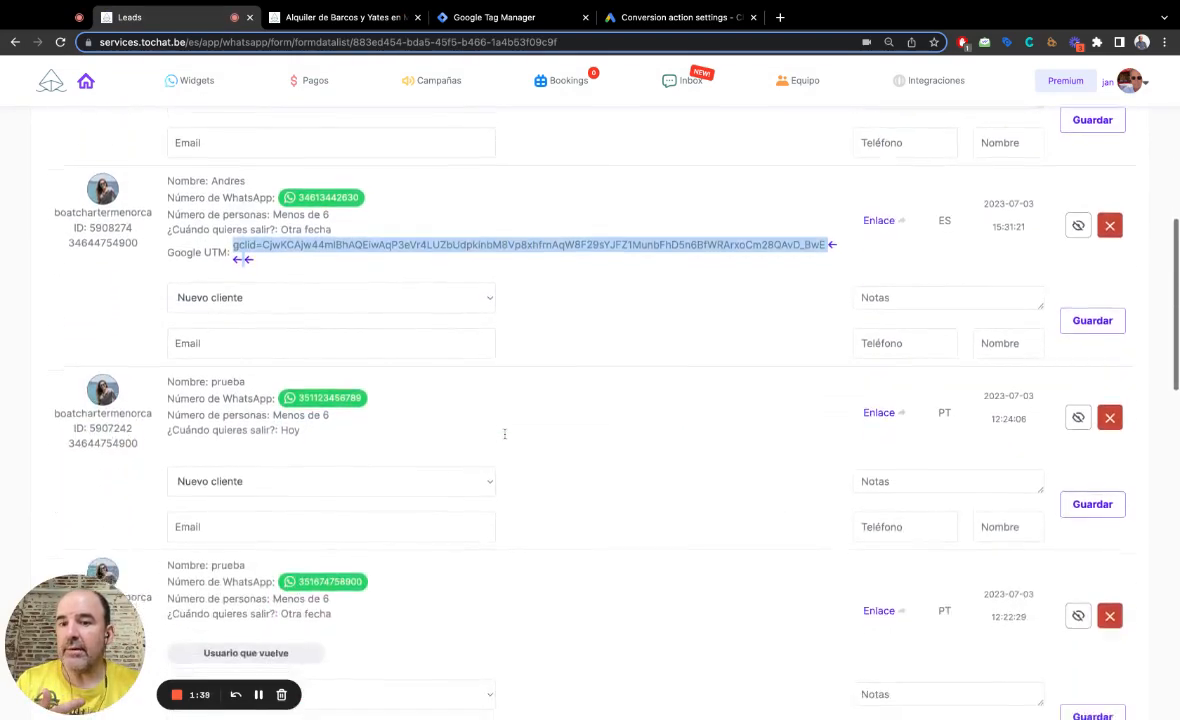
left_click_drag(726, 372, 677, 318)
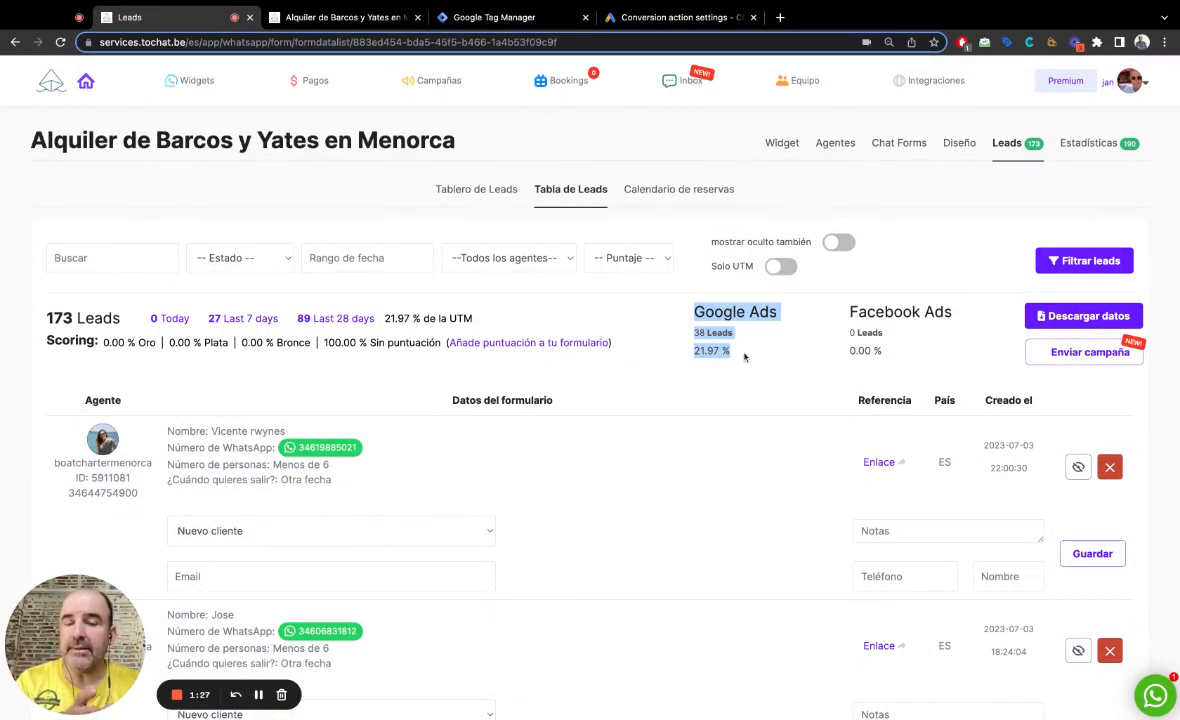
Recheck the chatwith custom event trigger in Google Tag Manager against the WHATSAPP LEAD conversion settings in Google Ads.
left_click(494, 19)
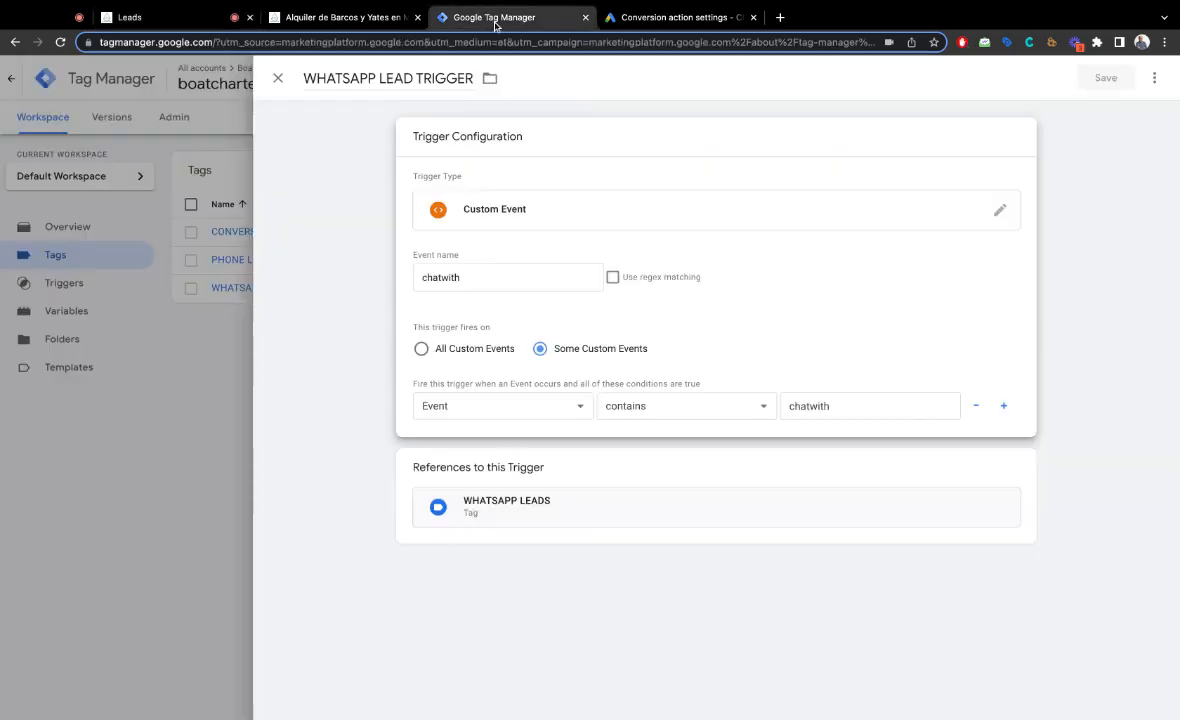
left_click(641, 18)
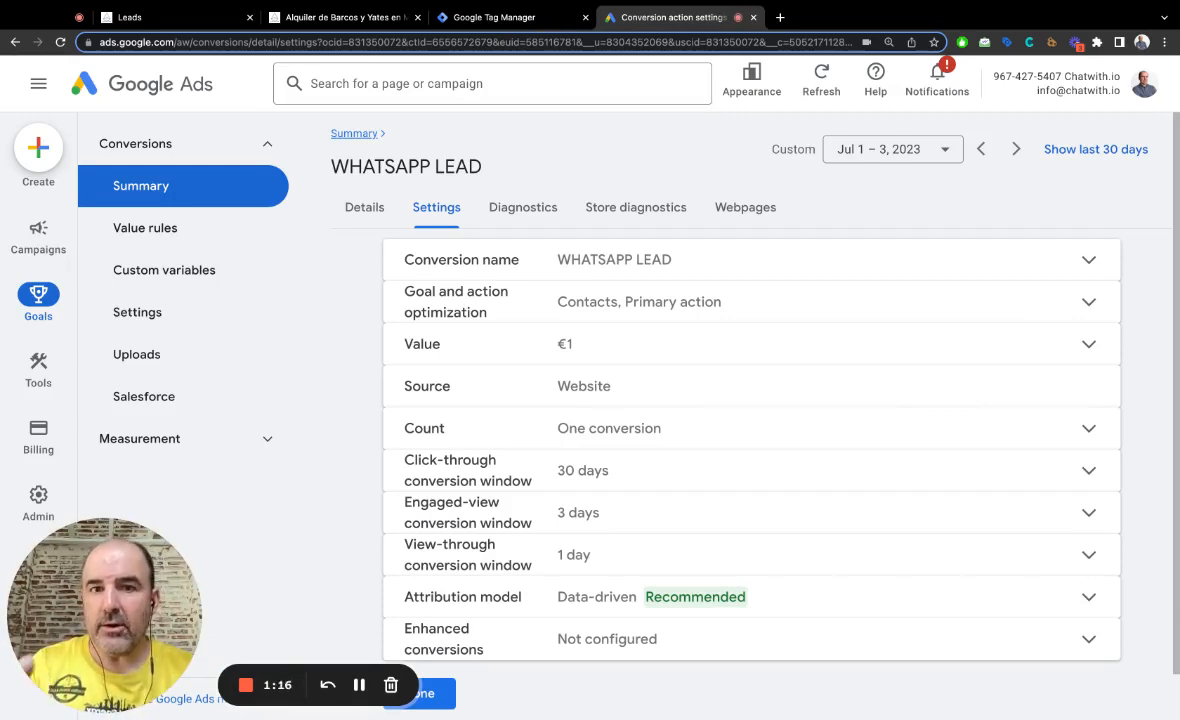
left_click(491, 18)
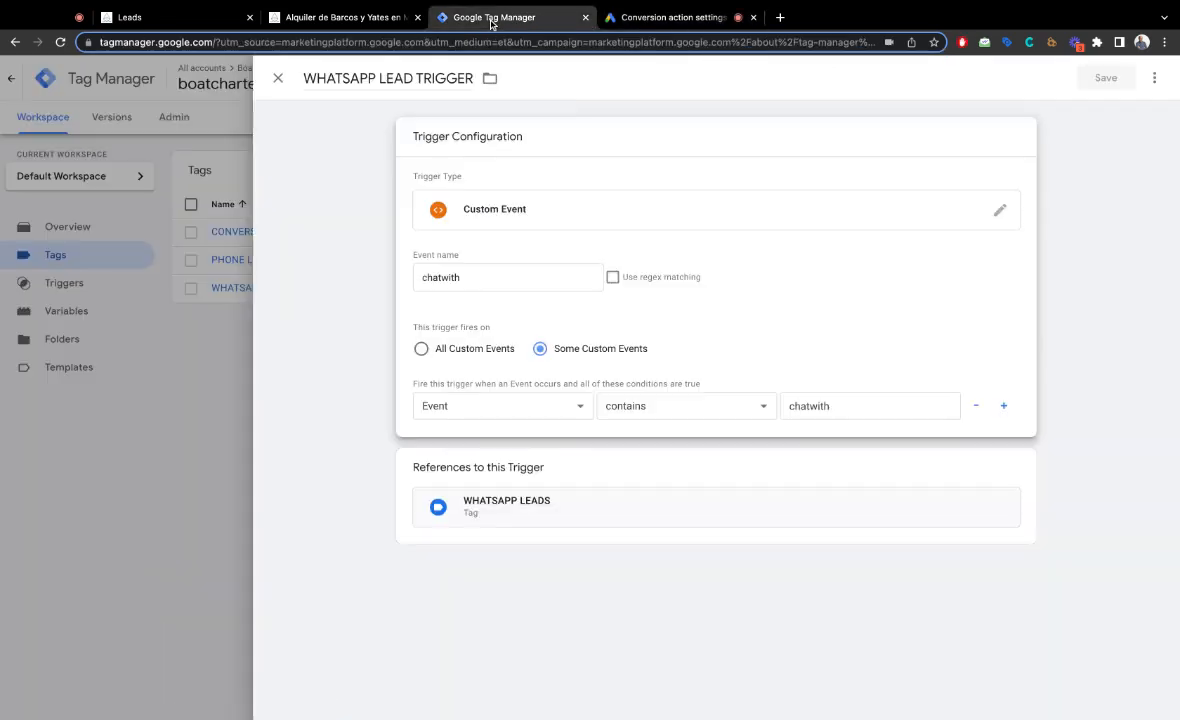